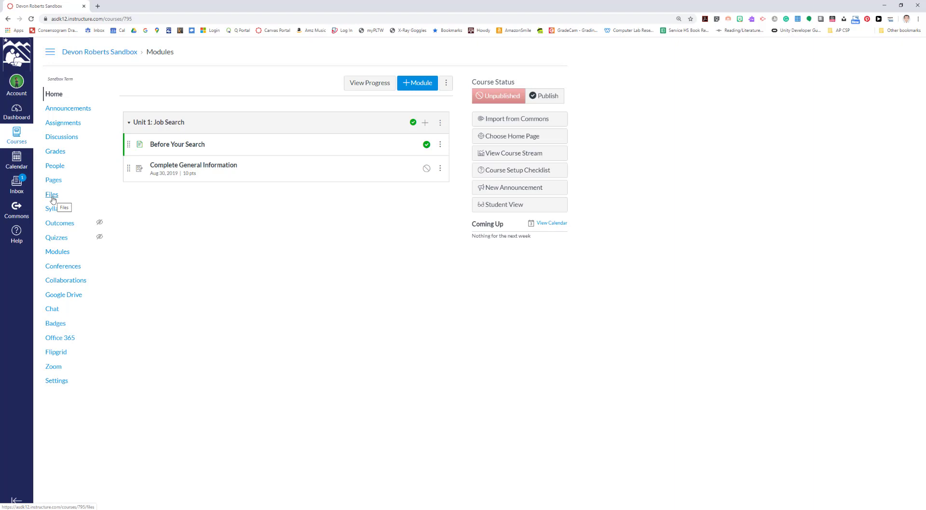
Step: Create a folder named course_videos in the course files and open it
{"action": "left_click", "coordinate": [52, 195]}
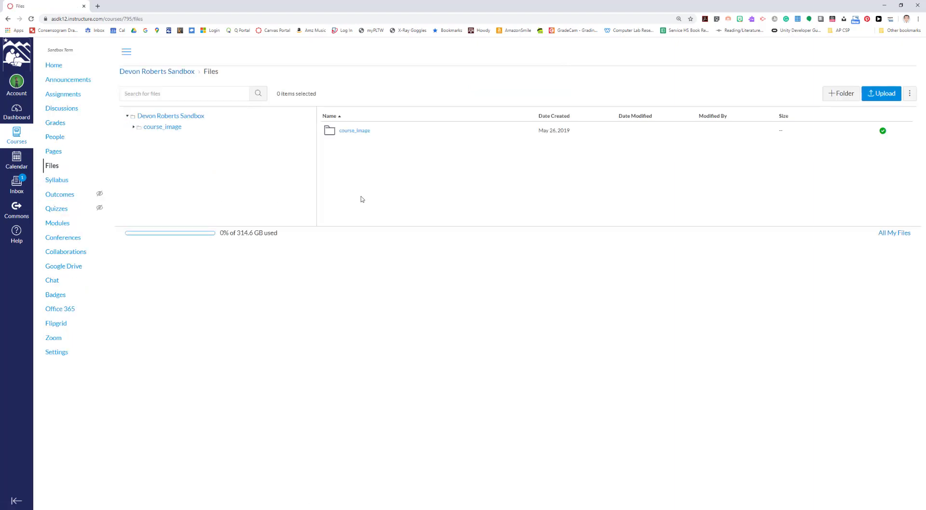
{"action": "left_click", "coordinate": [843, 96]}
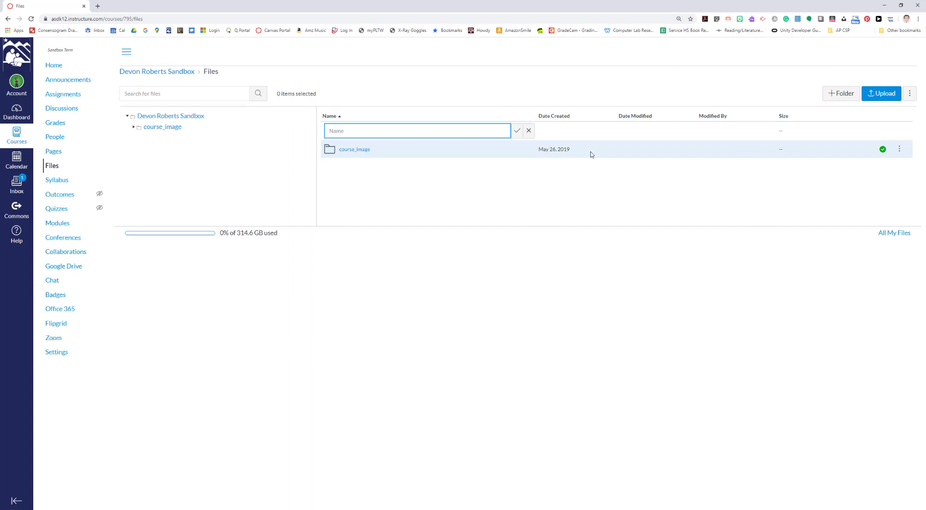
{"action": "type", "text": "V"}
{"action": "key", "text": "BackSpace"}
{"action": "type", "text": "course_videos"}
{"action": "key", "text": "Return"}
{"action": "left_click", "coordinate": [359, 150]}
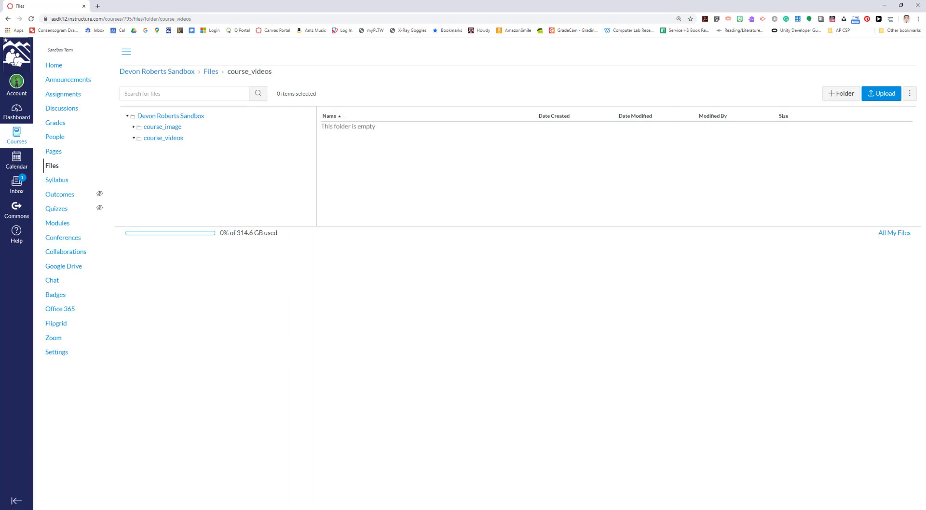
Step: Switch to File Explorer and open the Service Canvas Q&A Session 3_25 recording folder inside Documents > Zoom
{"action": "left_click", "coordinate": [59, 509]}
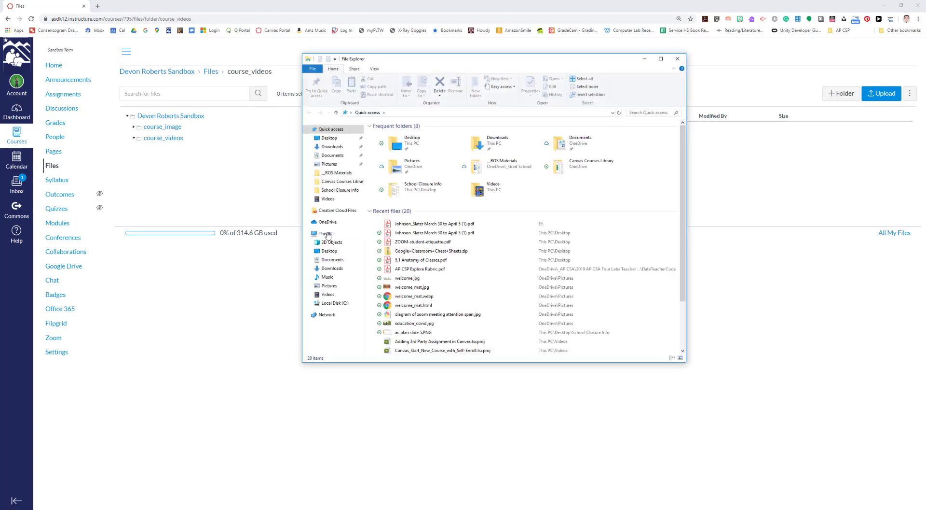
{"action": "left_click", "coordinate": [333, 156]}
{"action": "scroll", "coordinate": [427, 263], "scroll_direction": "down", "scroll_amount": 15}
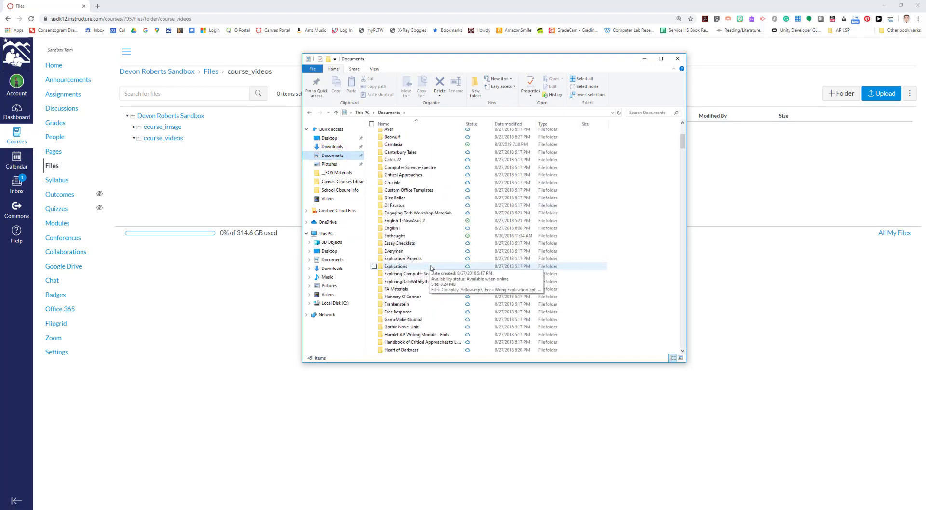
{"action": "scroll", "coordinate": [432, 268], "scroll_direction": "down", "scroll_amount": 20}
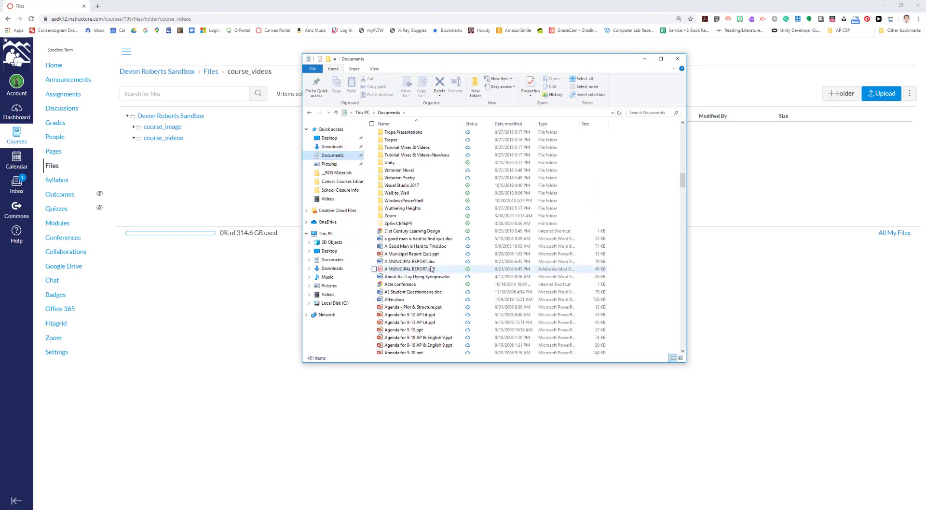
{"action": "double_click", "coordinate": [392, 216]}
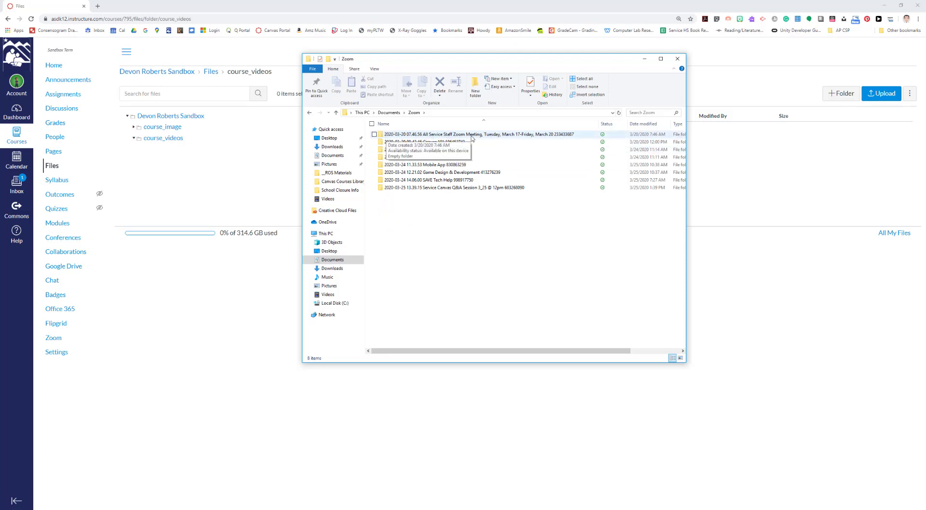
{"action": "double_click", "coordinate": [421, 189]}
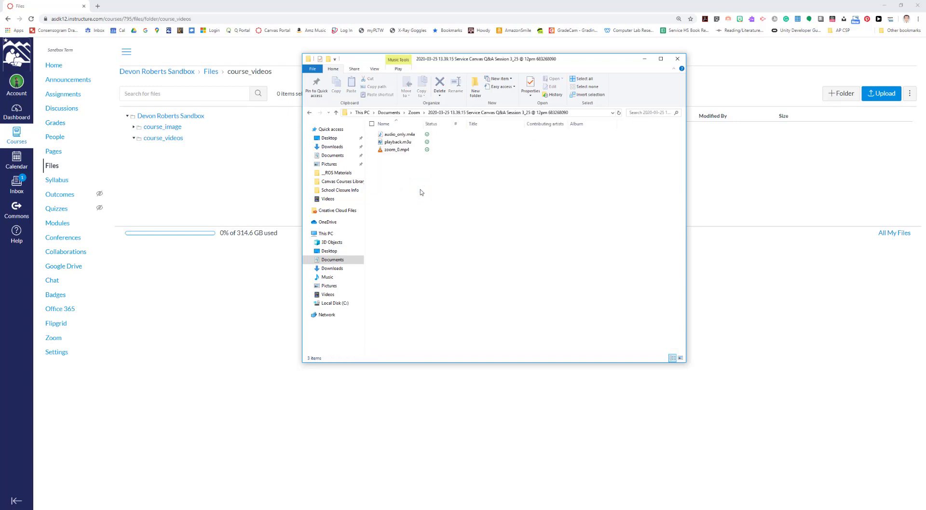
Step: Rename the zoom_0.mp4 recording as Short Tutorial, keeping its mp4 extension
{"action": "right_click", "coordinate": [391, 150]}
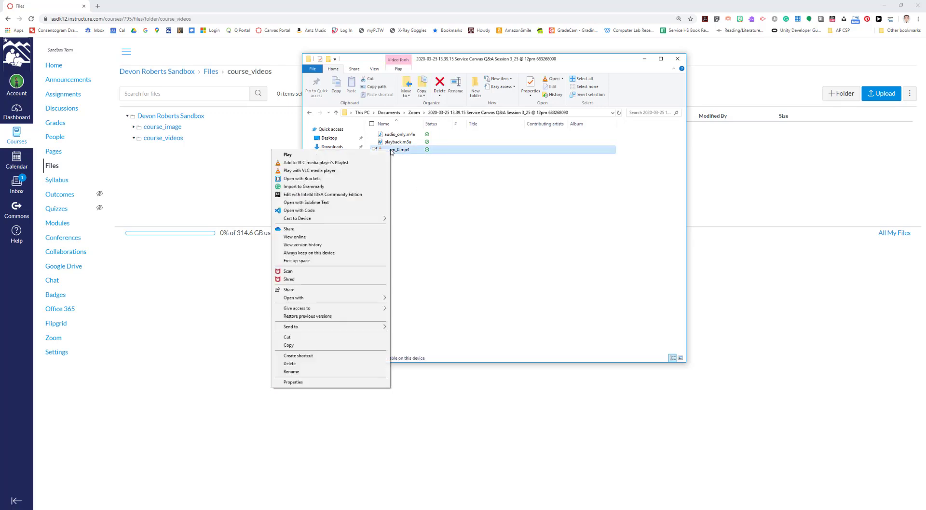
{"action": "left_click", "coordinate": [347, 371]}
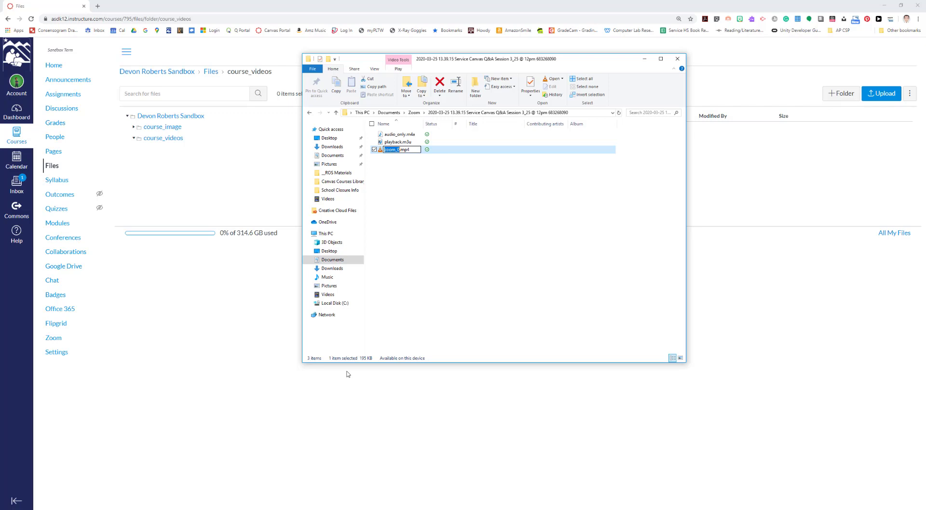
{"action": "type", "text": "Short Tutorial"}
{"action": "key", "text": "Return"}
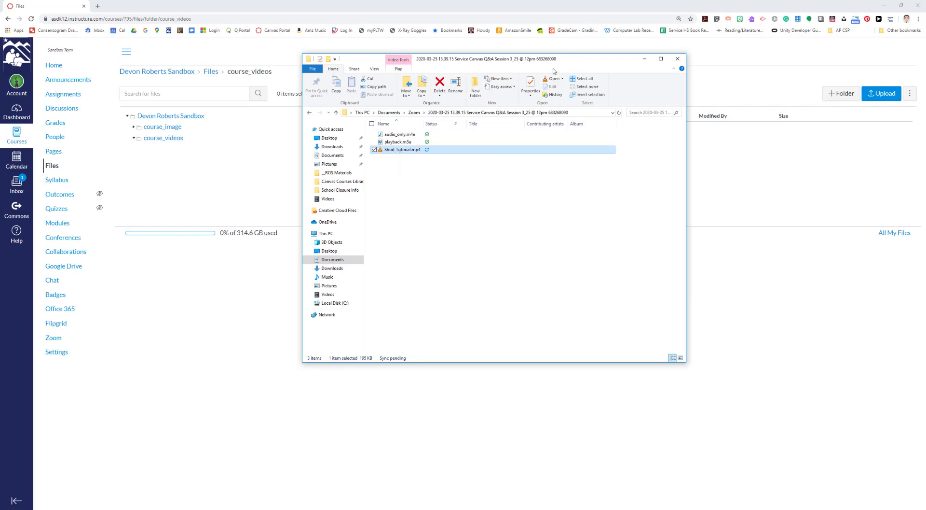
Step: Upload Short Tutorial.mp4 from the File Explorer window straight into the open course_videos folder in Canvas
{"action": "left_click_drag", "start_coordinate": [566, 63], "coordinate": [392, 166]}
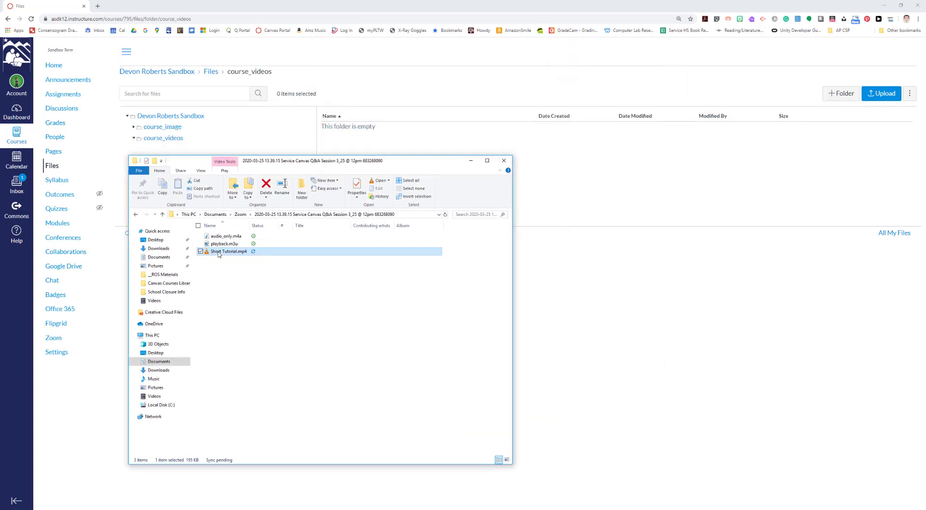
{"action": "left_click_drag", "start_coordinate": [219, 255], "coordinate": [599, 181]}
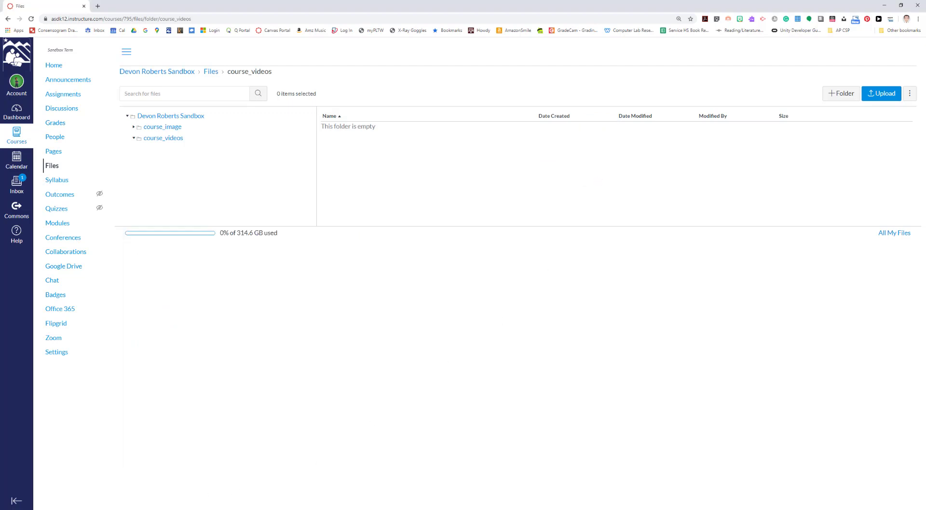
{"action": "left_click", "coordinate": [60, 509]}
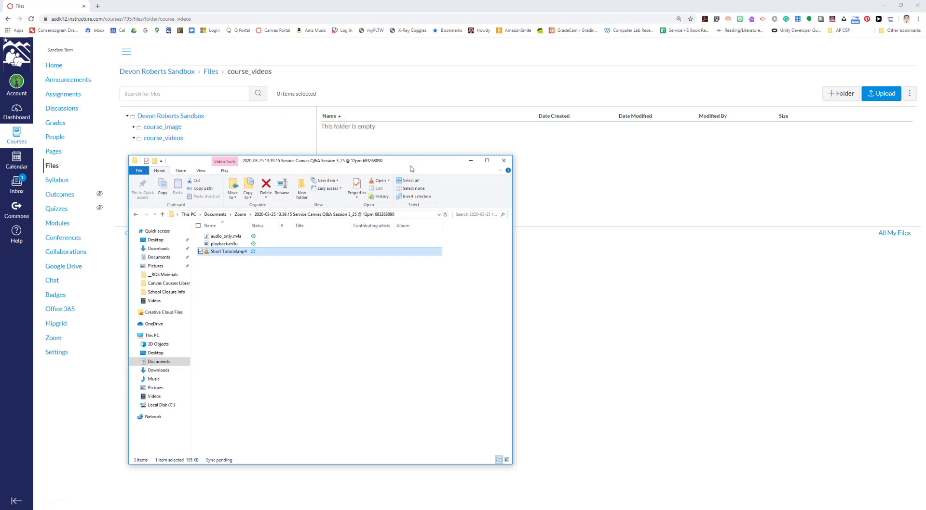
{"action": "left_click_drag", "start_coordinate": [411, 166], "coordinate": [859, 283]}
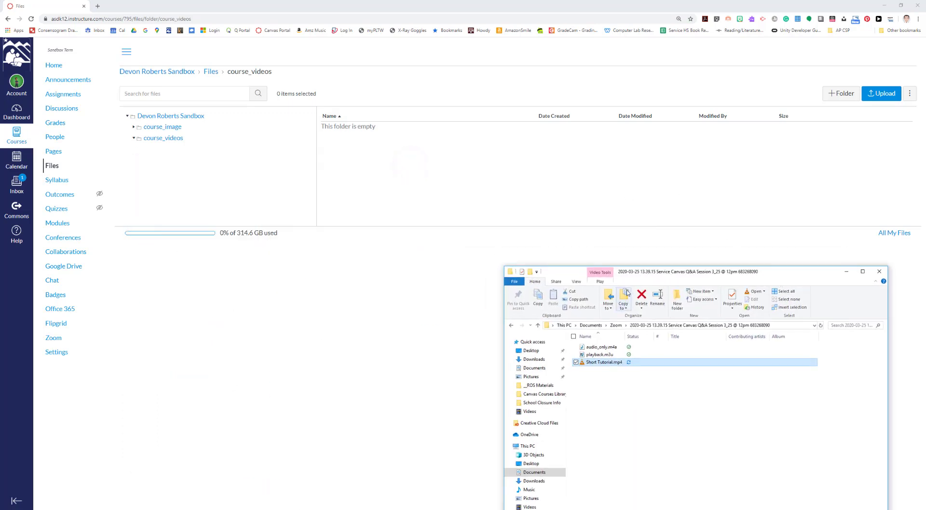
{"action": "left_click_drag", "start_coordinate": [603, 362], "coordinate": [849, 147]}
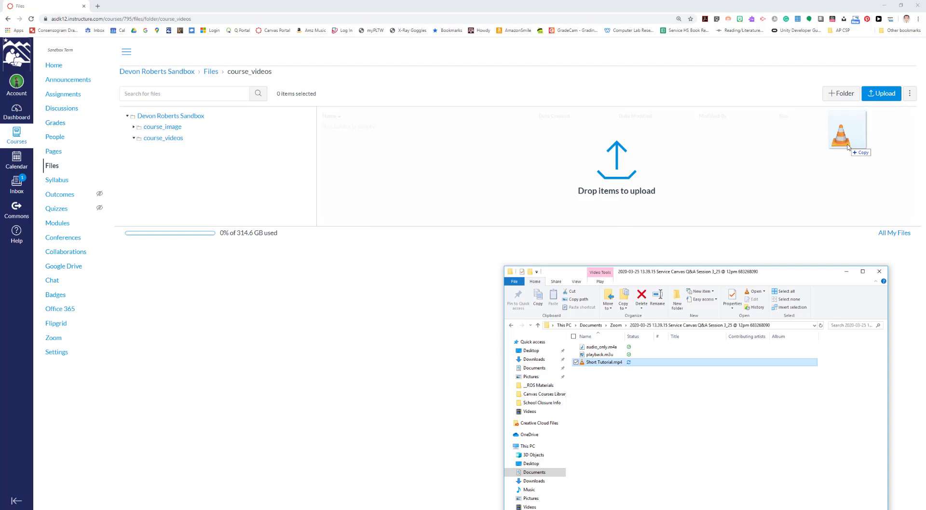
{"action": "left_click_drag", "start_coordinate": [848, 146], "coordinate": [696, 172]}
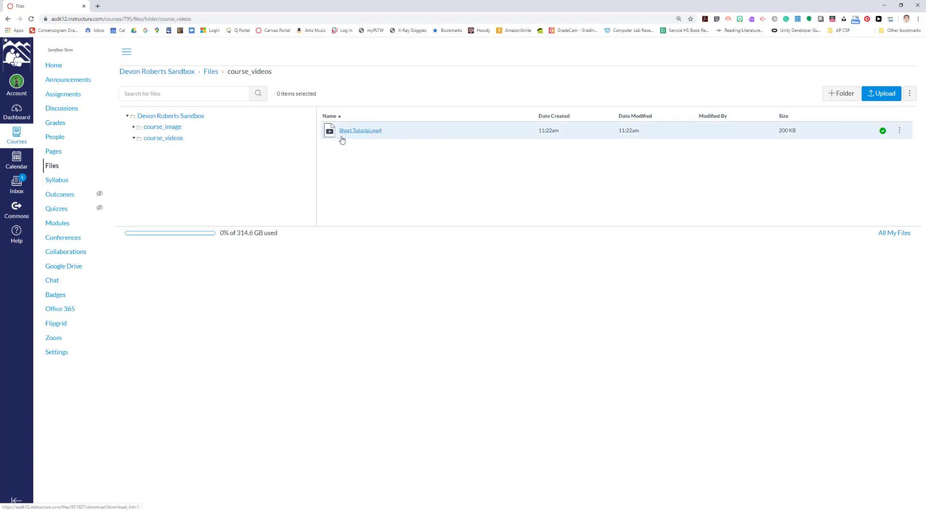
Step: Start another file upload and select Short Tutorial.mp4 in the Service Canvas Q&A Session 3_25 folder under Documents > Zoom
{"action": "left_click", "coordinate": [885, 96]}
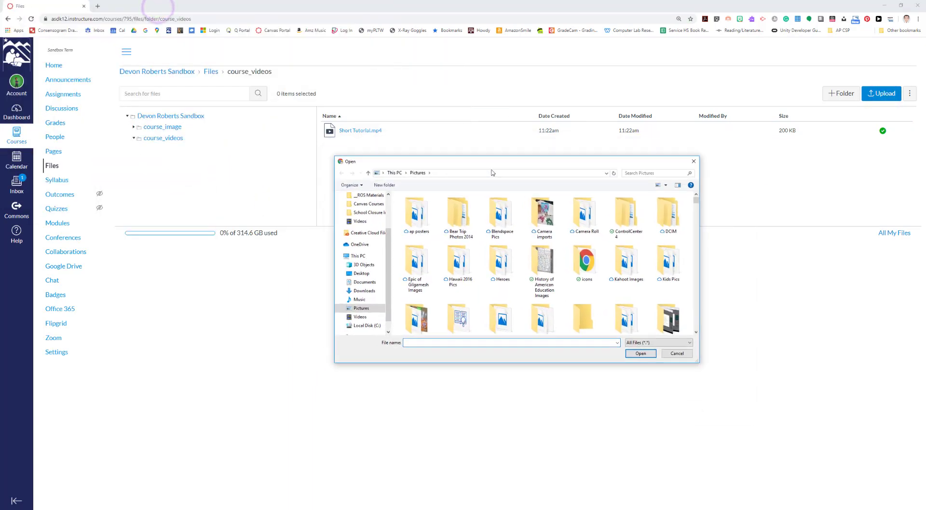
{"action": "left_click", "coordinate": [367, 286]}
{"action": "scroll", "coordinate": [483, 294], "scroll_direction": "down", "scroll_amount": 5}
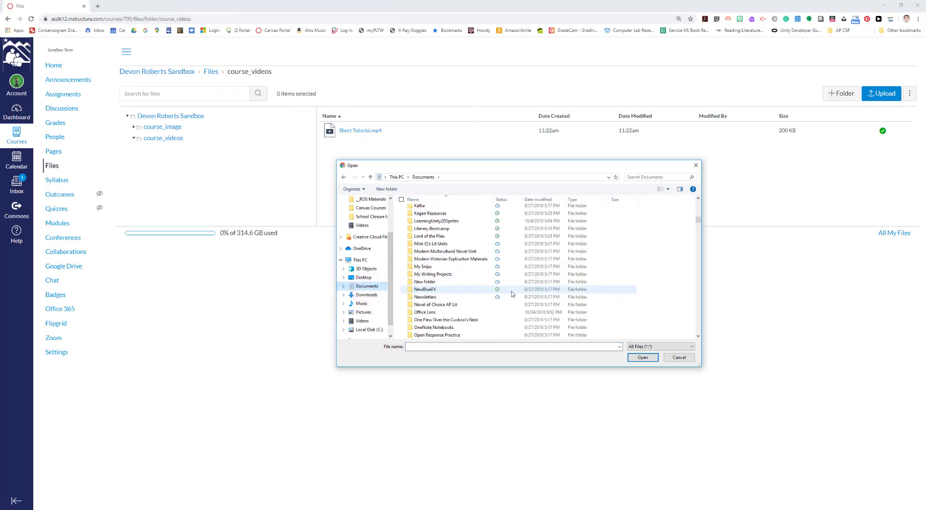
{"action": "scroll", "coordinate": [511, 295], "scroll_direction": "down", "scroll_amount": 10}
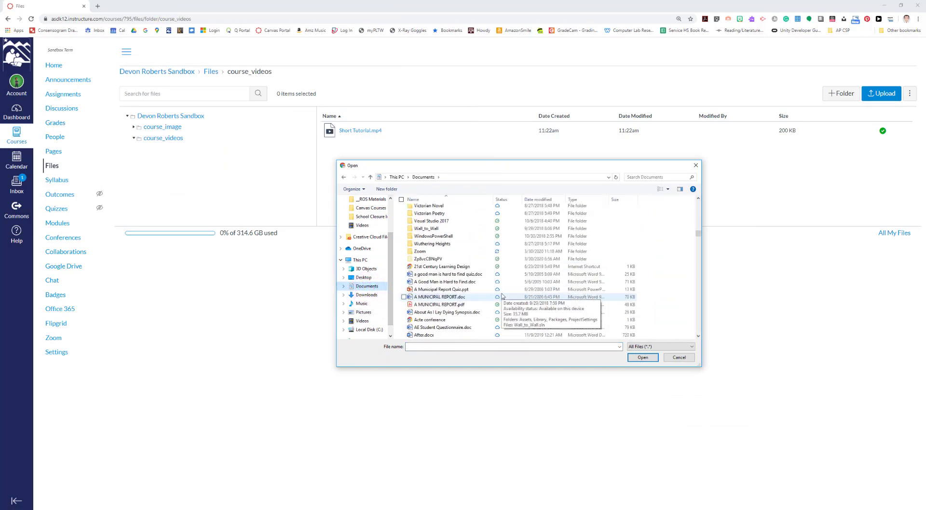
{"action": "double_click", "coordinate": [425, 255]}
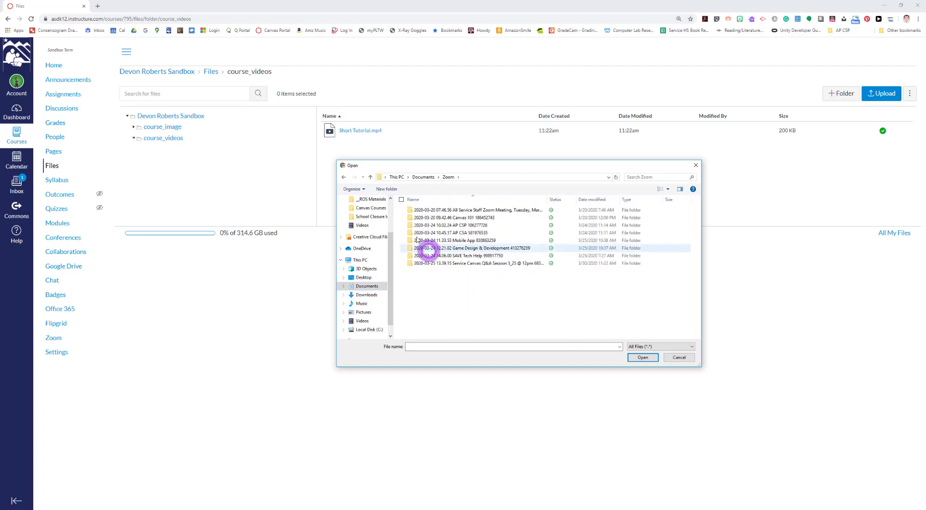
{"action": "double_click", "coordinate": [468, 262]}
{"action": "left_click", "coordinate": [426, 225]}
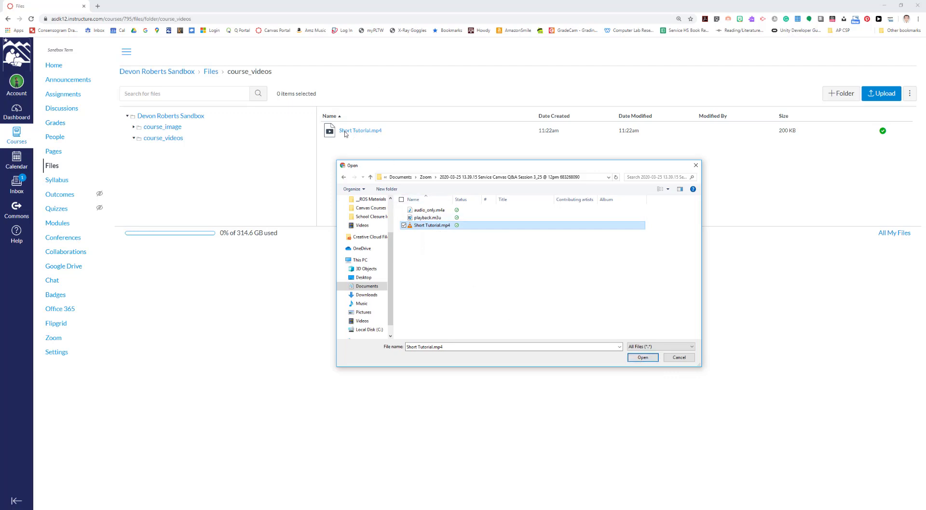
Step: Rename the selected video as Short Tutorial ver2.mp4 within the file chooser and upload it to the course_videos folder
{"action": "scroll", "coordinate": [368, 215], "scroll_direction": "down", "scroll_amount": 1}
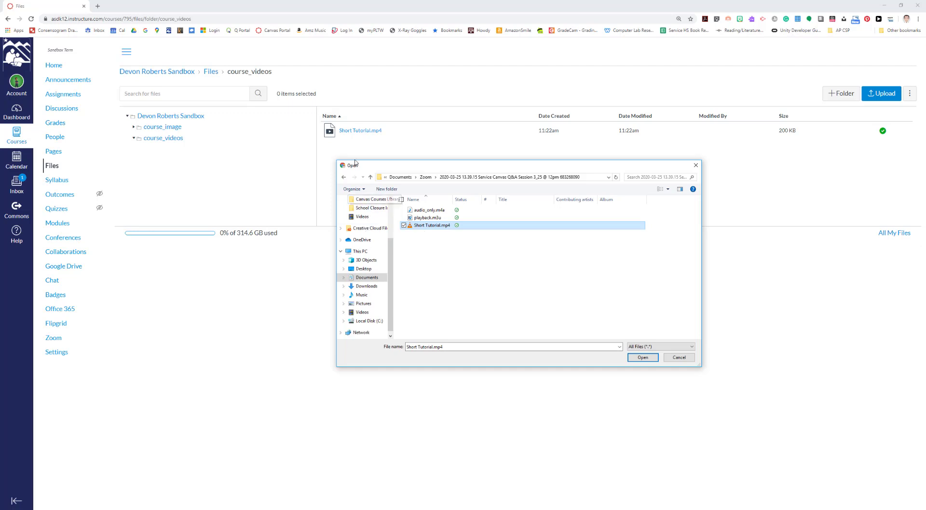
{"action": "right_click", "coordinate": [424, 228]}
{"action": "left_click", "coordinate": [399, 450]}
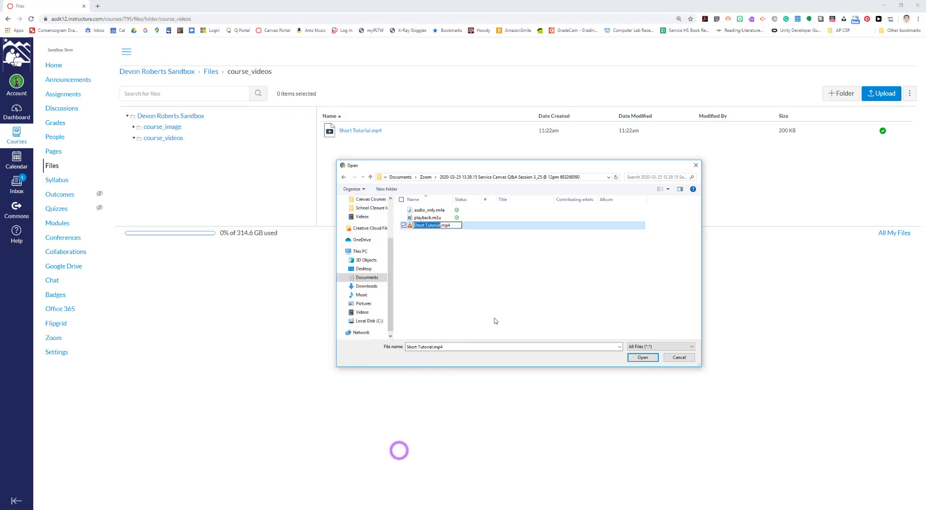
{"action": "key", "text": "Right"}
{"action": "type", "text": "ver2"}
{"action": "key", "text": "Return"}
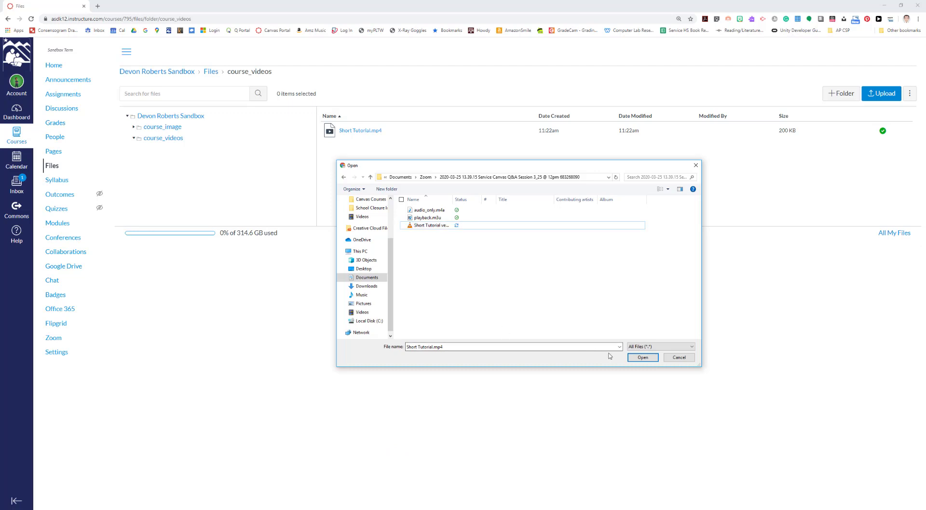
{"action": "left_click", "coordinate": [439, 225]}
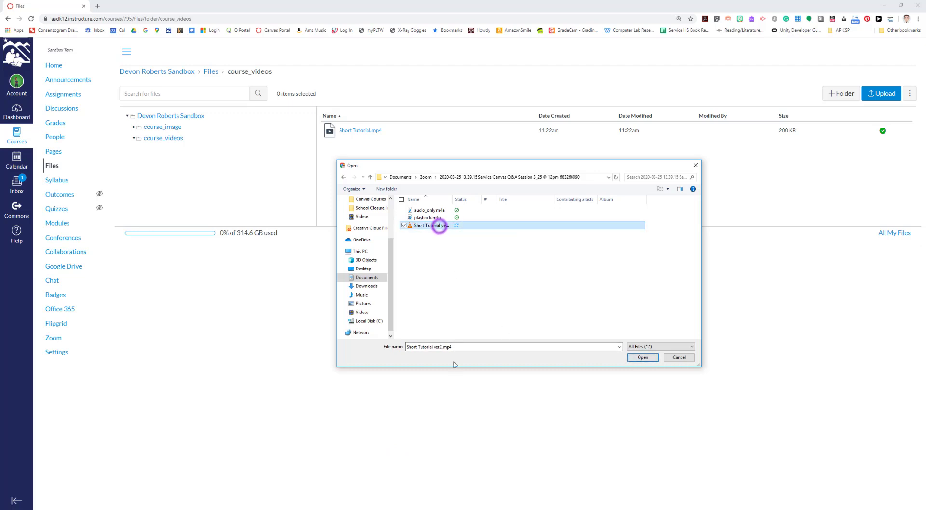
{"action": "left_click", "coordinate": [643, 357]}
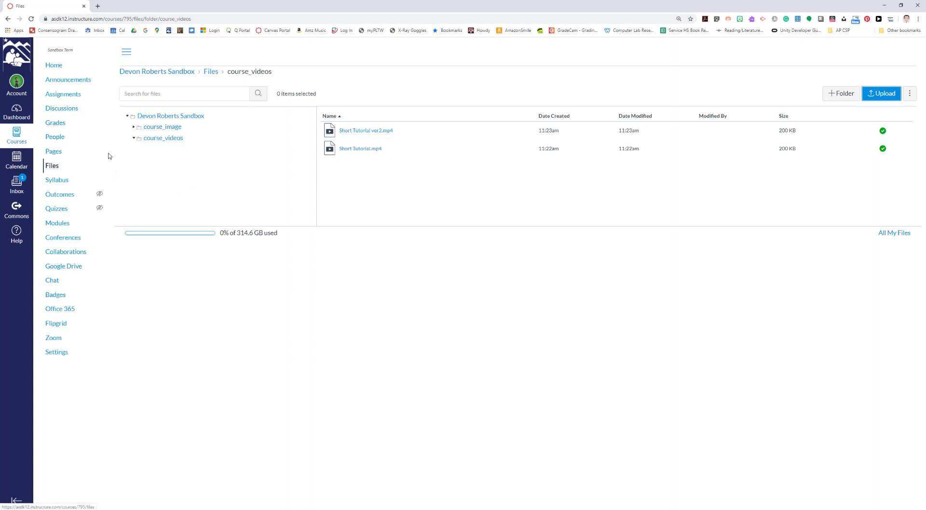
Step: Add the course file Short Tutorial.mp4 to the Unit 1: Job Search module without indentation
{"action": "left_click", "coordinate": [58, 223]}
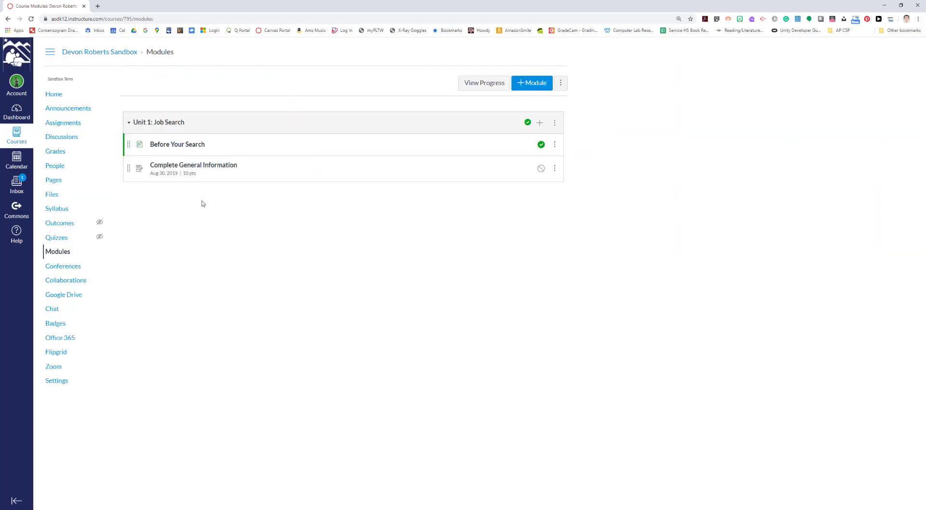
{"action": "left_click", "coordinate": [540, 122]}
{"action": "left_click", "coordinate": [415, 211]}
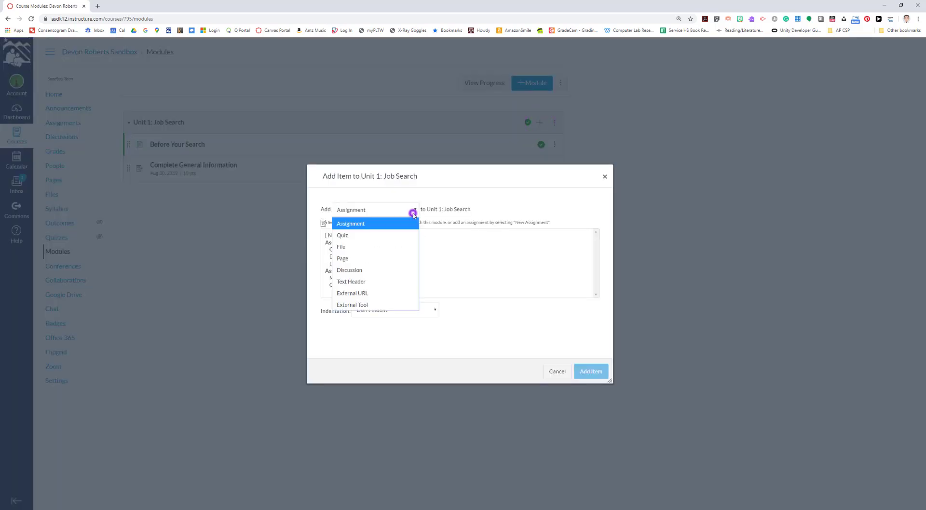
{"action": "left_click", "coordinate": [341, 247]}
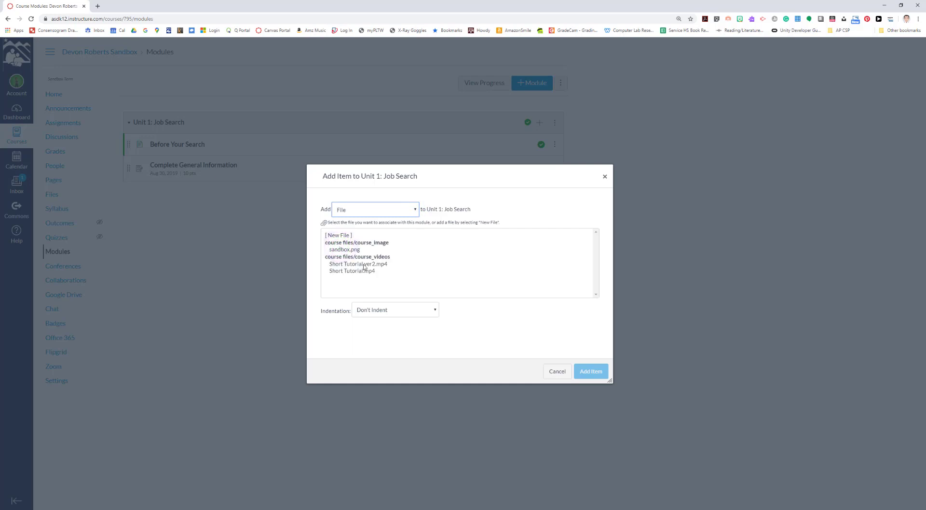
{"action": "left_click", "coordinate": [341, 275]}
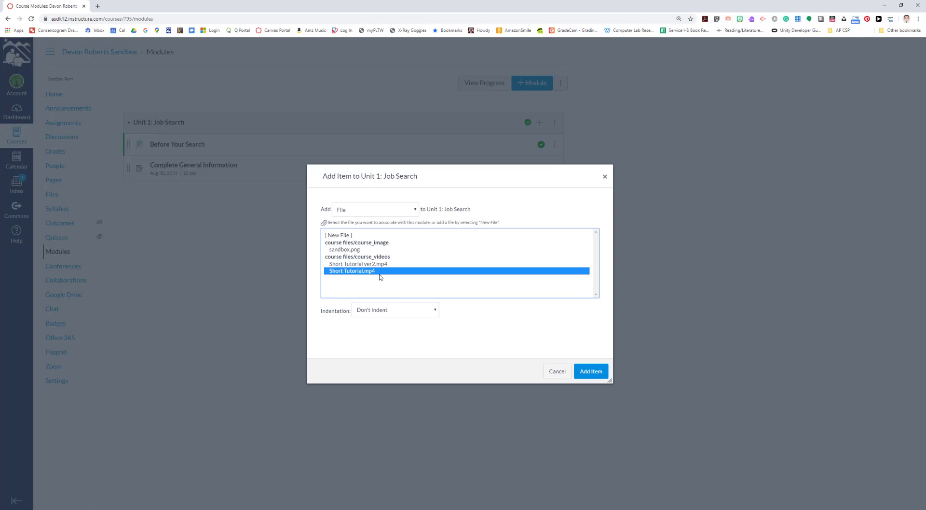
{"action": "left_click", "coordinate": [592, 372]}
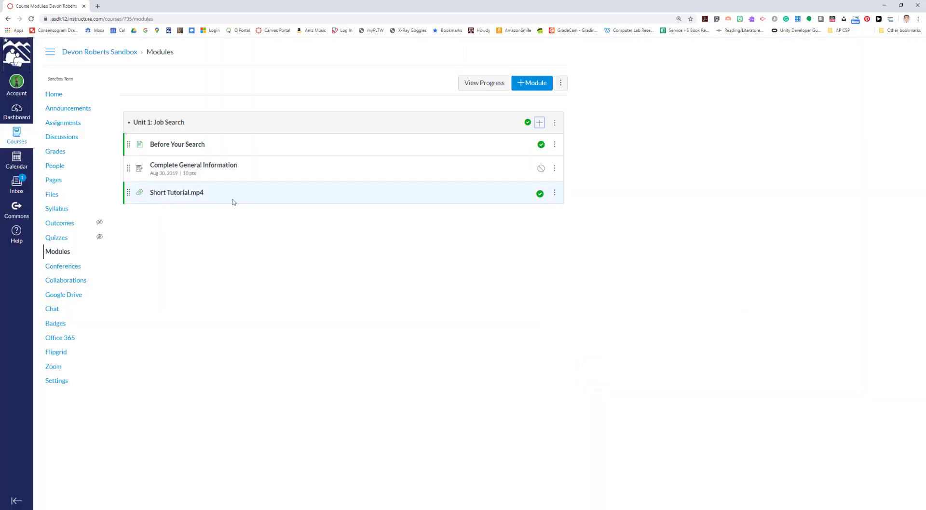
Step: Set the permissions of the Short Tutorial.mp4 module item to Unpublish
{"action": "left_click", "coordinate": [540, 194]}
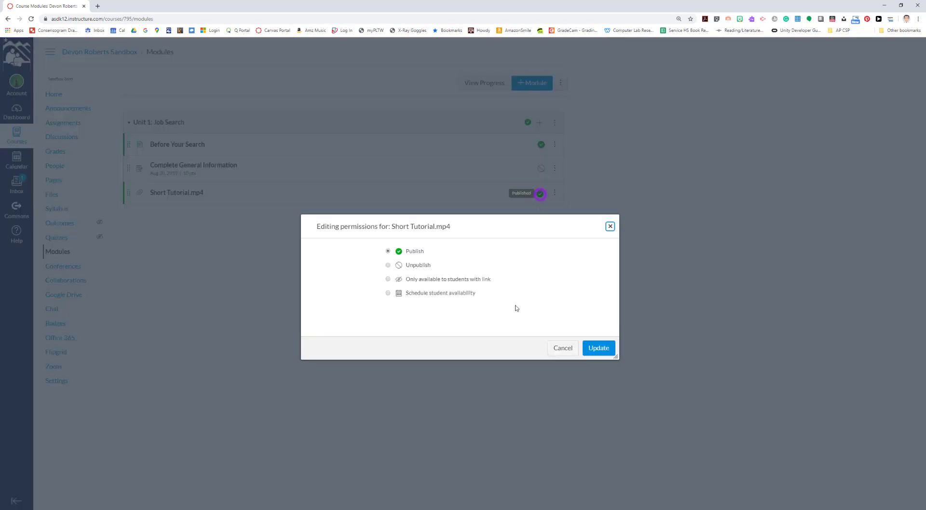
{"action": "left_click", "coordinate": [388, 265]}
{"action": "left_click", "coordinate": [599, 347]}
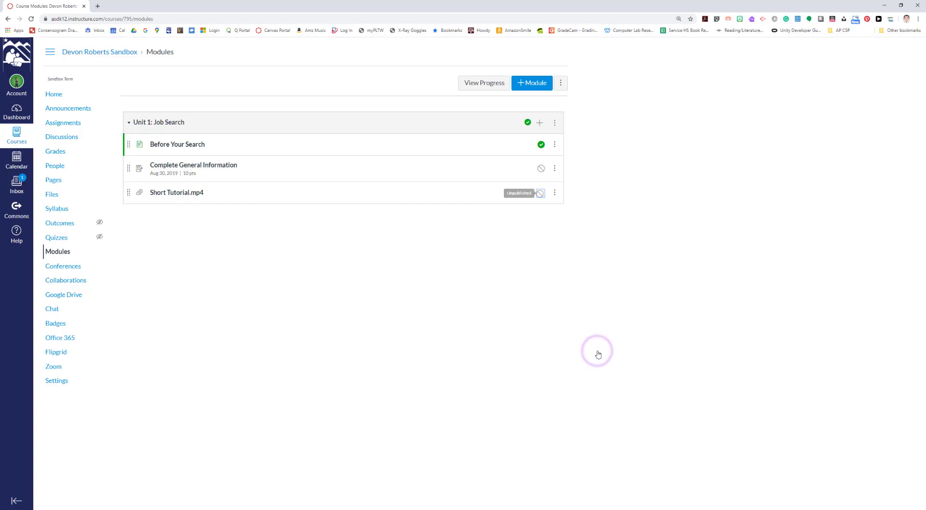
Step: Set the permissions of the Short Tutorial.mp4 module item to Publish
{"action": "left_click", "coordinate": [542, 193]}
{"action": "left_click", "coordinate": [388, 250]}
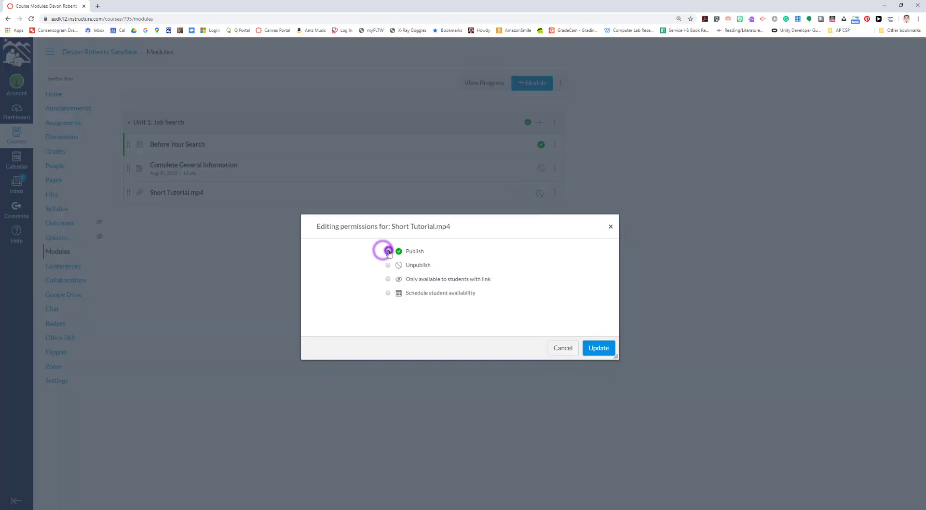
{"action": "left_click", "coordinate": [599, 347]}
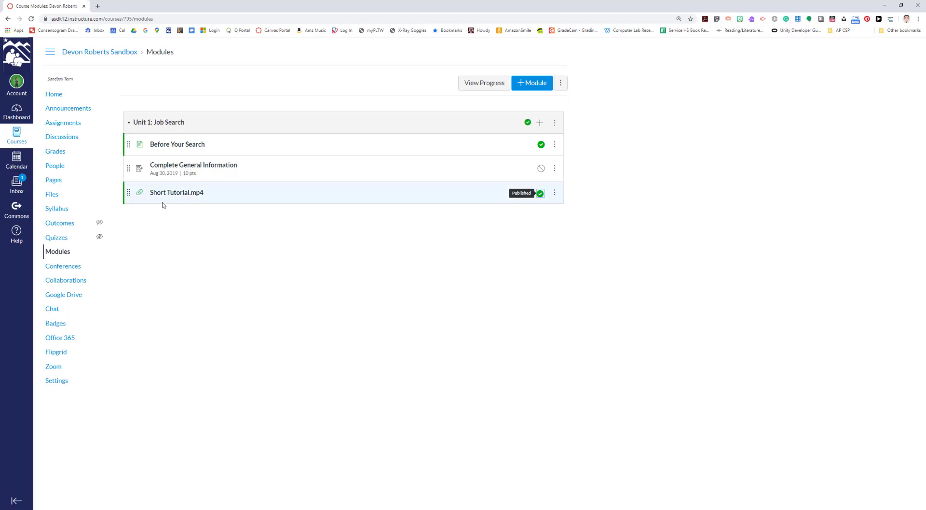
Step: Add a new assignment named "Watch & Respond: Short Tutorial" to the Unit 1: Job Search module without indentation and publish it
{"action": "left_click", "coordinate": [540, 122]}
{"action": "left_click", "coordinate": [357, 208]}
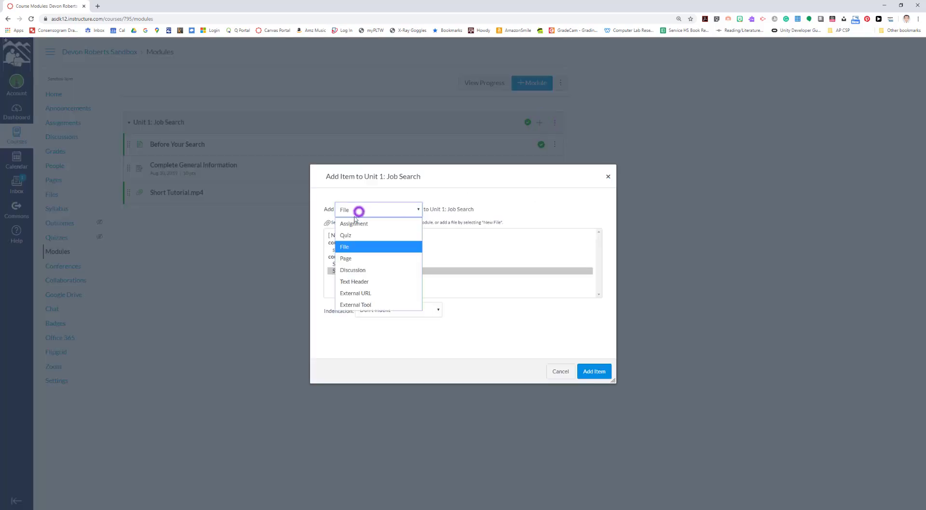
{"action": "left_click", "coordinate": [349, 226]}
{"action": "left_click", "coordinate": [348, 235]}
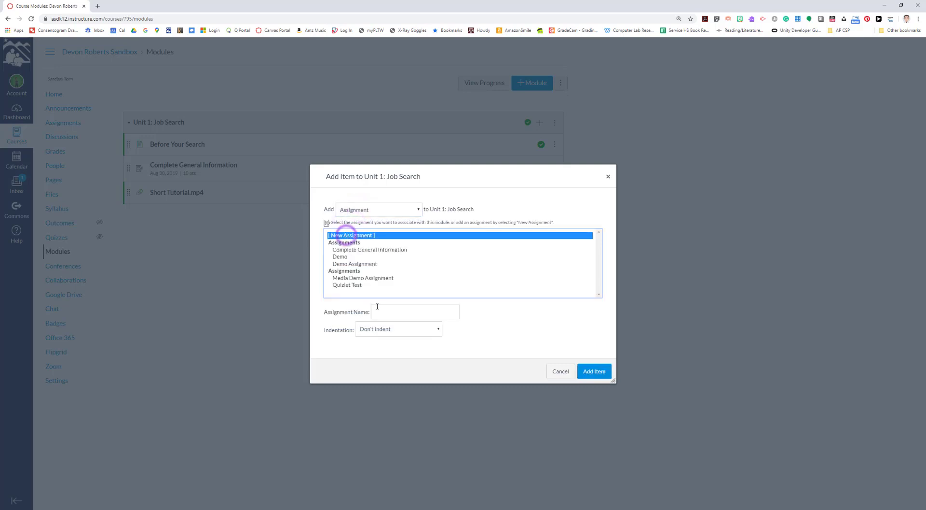
{"action": "left_click", "coordinate": [383, 311]}
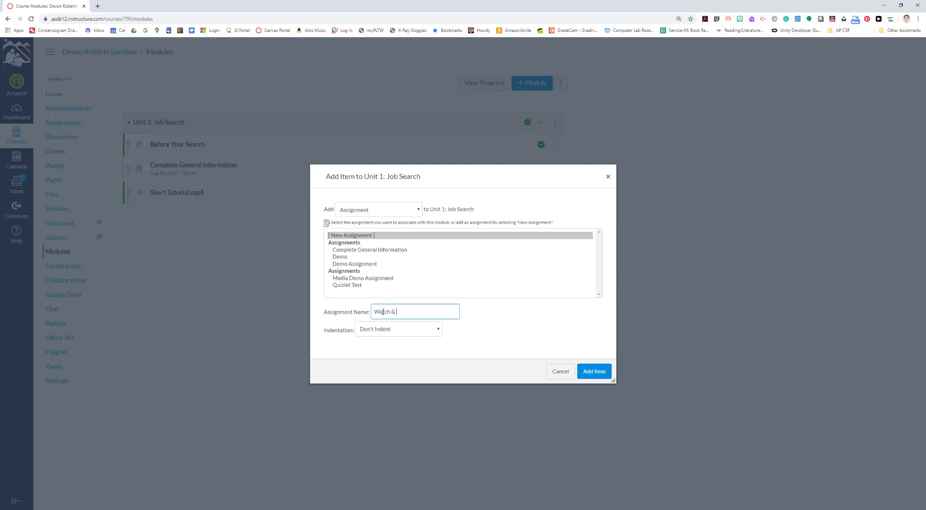
{"action": "type", "text": "Watch & Respond: Short Tutorial"}
{"action": "left_click", "coordinate": [595, 372]}
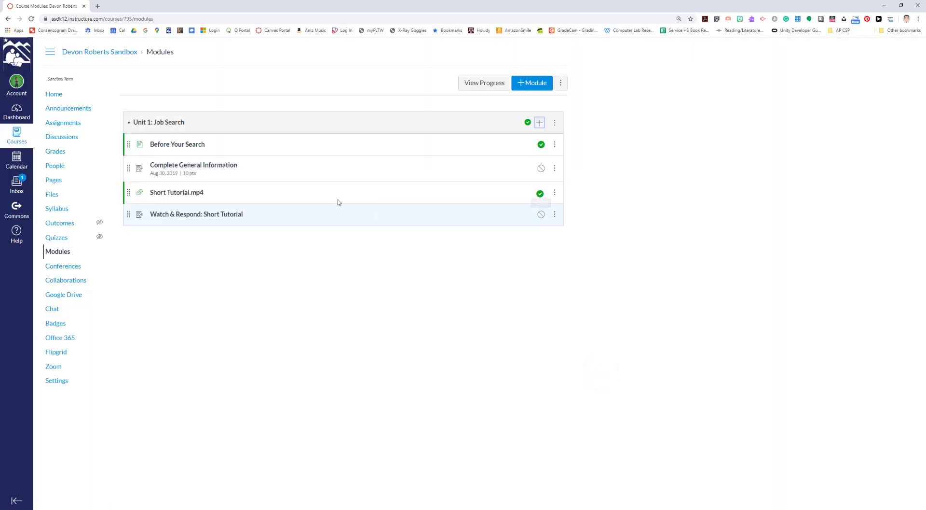
{"action": "left_click", "coordinate": [542, 215]}
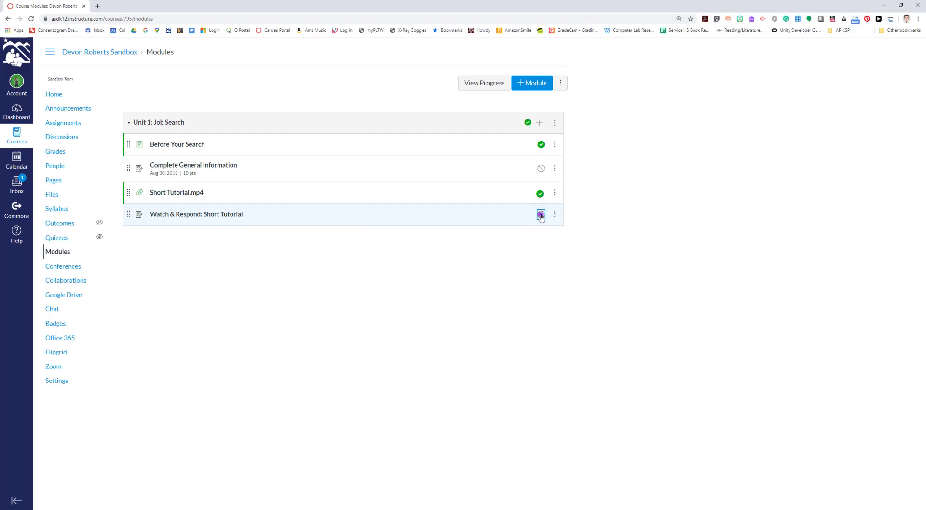
Step: Open the Watch & Respond: Short Tutorial assignment for editing and begin its description with "Watch the video linked below and write a 3-2-1 Response."
{"action": "left_click", "coordinate": [205, 215]}
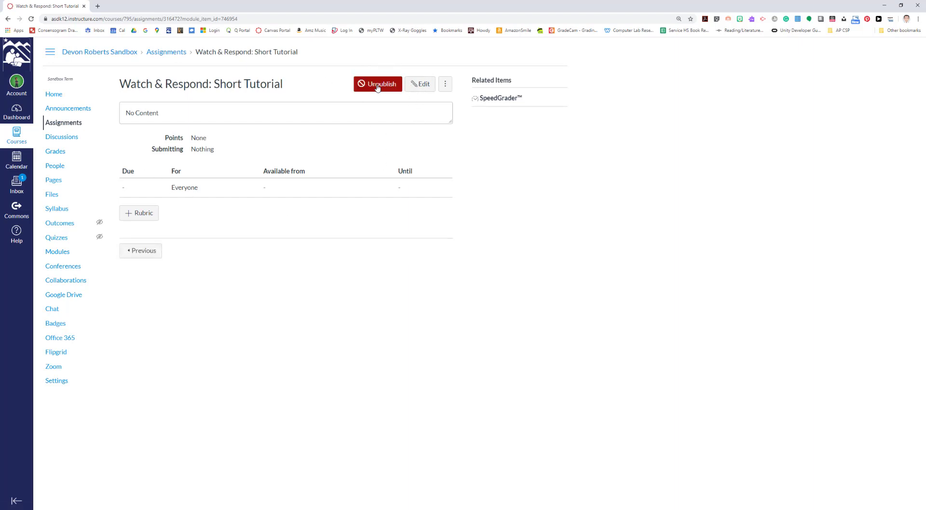
{"action": "left_click", "coordinate": [415, 86]}
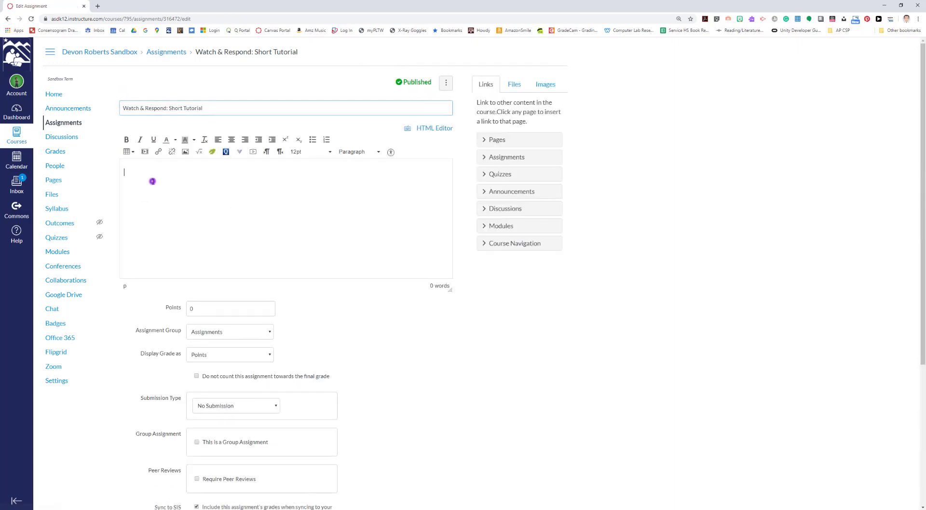
{"action": "left_click", "coordinate": [153, 181]}
{"action": "type", "text": "Watch t"}
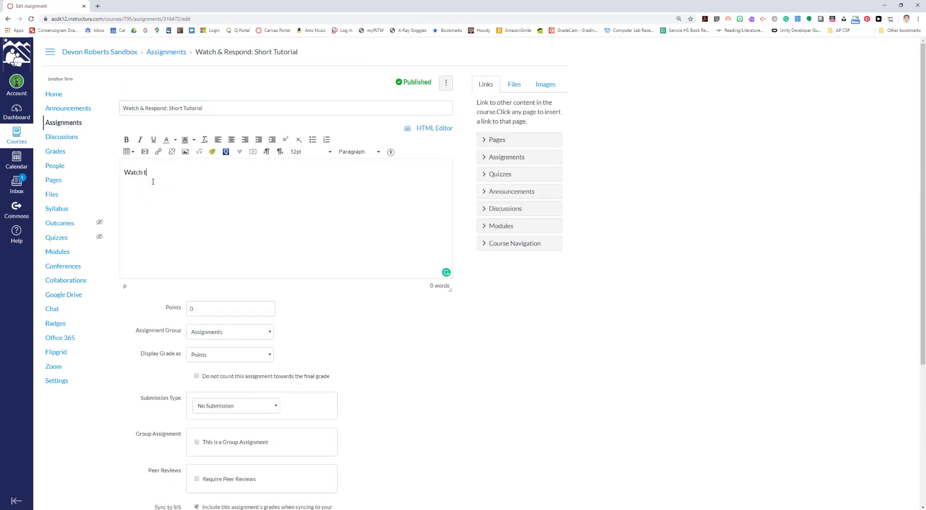
{"action": "type", "text": "he video linked below and write a 3-2-1 Re"}
{"action": "type", "text": "sponse."}
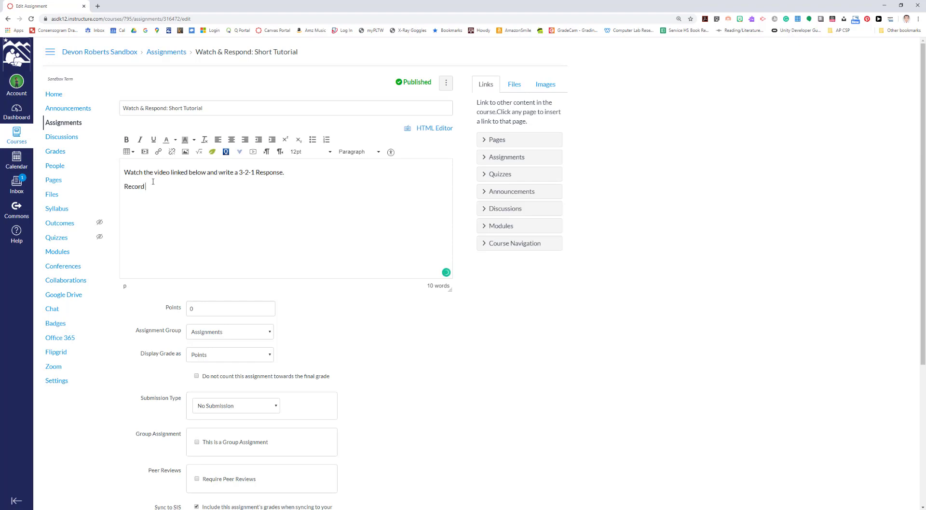
Step: Add three prompt lines: "Record three things you learned", "State two things that you already knew" and "Write one question you still have"
{"action": "type", "text": "things yo"}
{"action": "type", "text": "u learned State t"}
{"action": "type", "text": "wo things tha"}
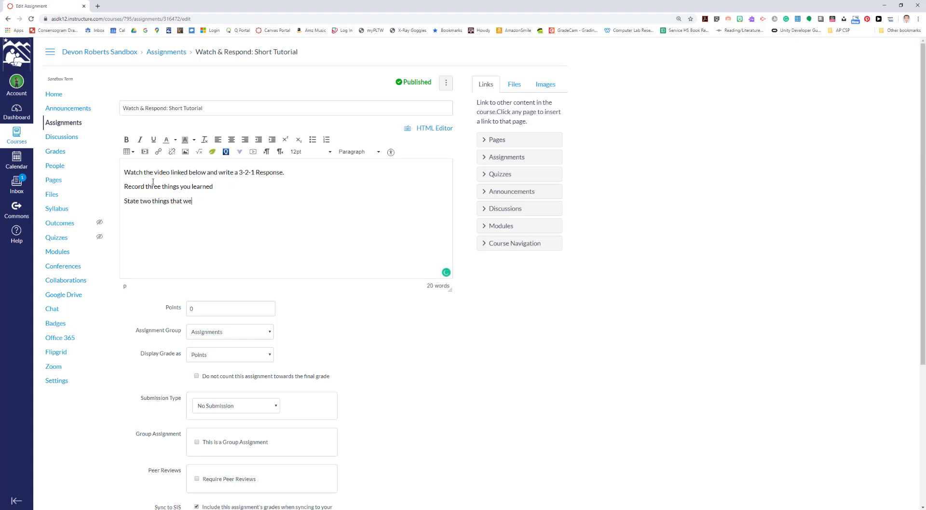
{"action": "type", "text": "t you alre"}
{"action": "type", "text": "one"}
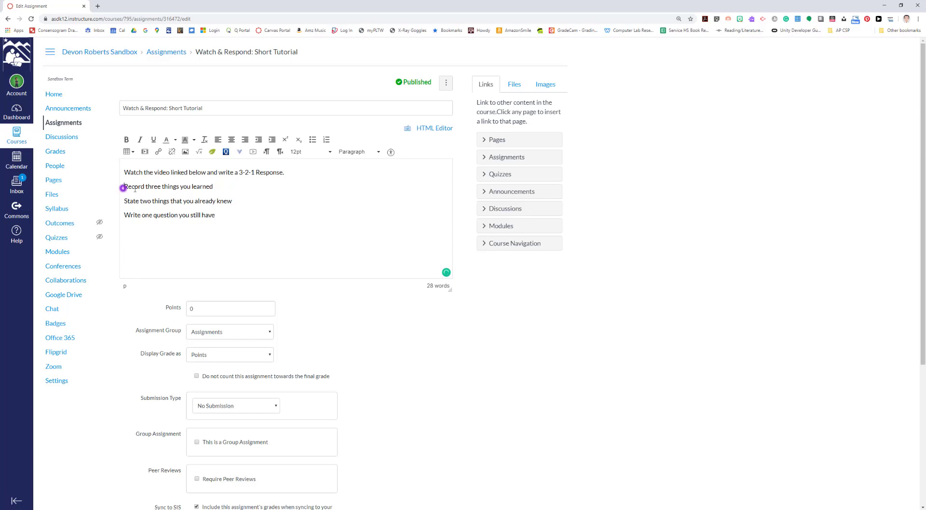
Step: Prefix the three prompt lines with "3 -", "2-" and "1-" and add a "Video link:" line below them
{"action": "left_click_drag", "start_coordinate": [124, 189], "coordinate": [218, 215]}
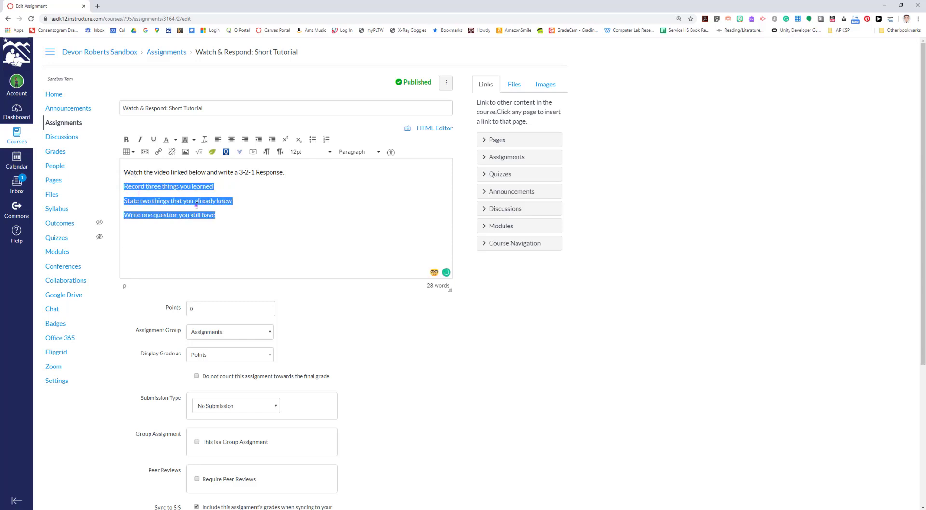
{"action": "left_click", "coordinate": [126, 189]}
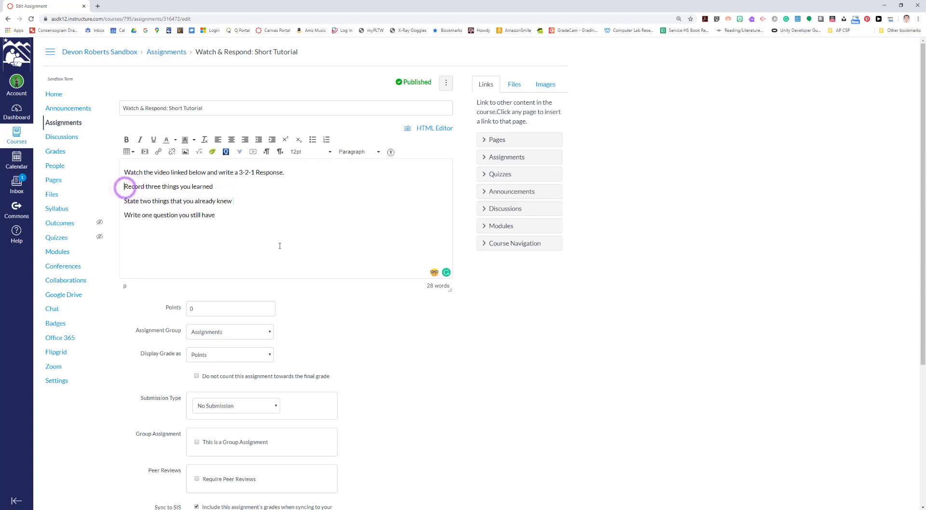
{"action": "type", "text": "3 - "}
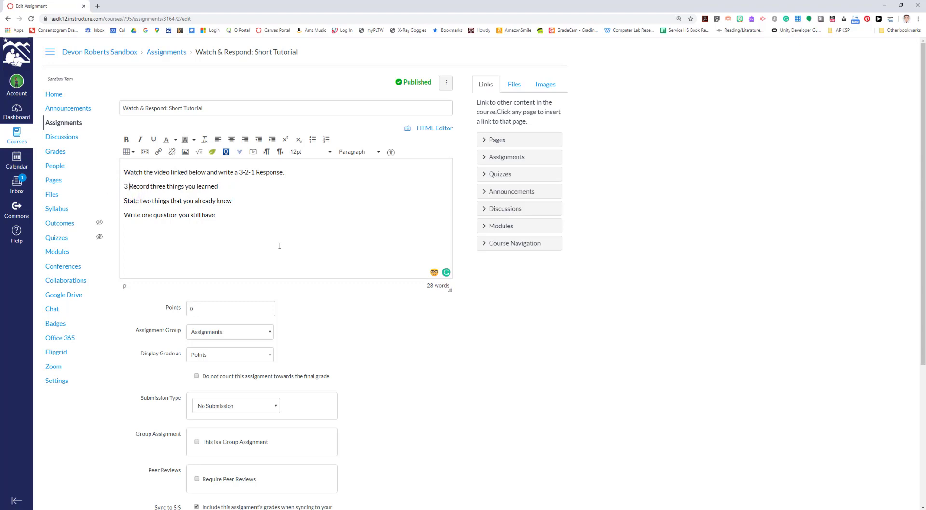
{"action": "type", "text": "2-"}
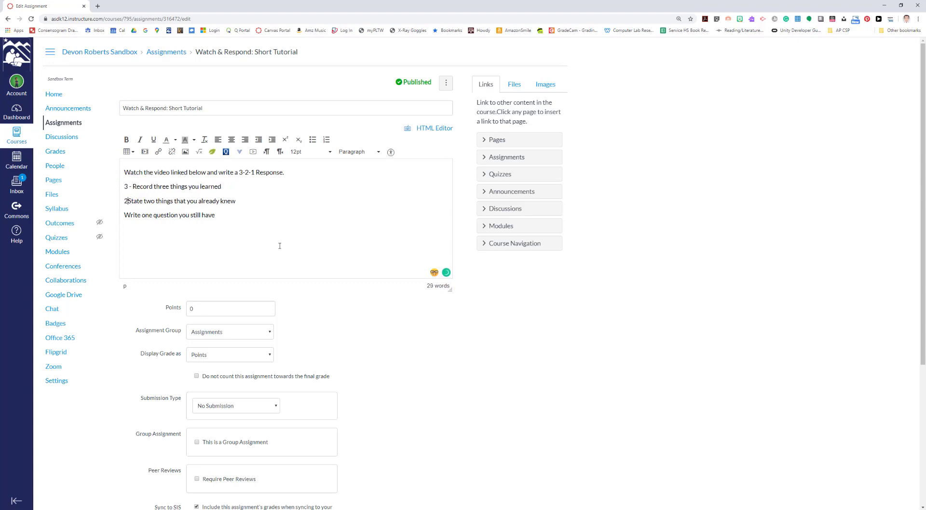
{"action": "key", "text": "Down"}
{"action": "type", "text": "1-"}
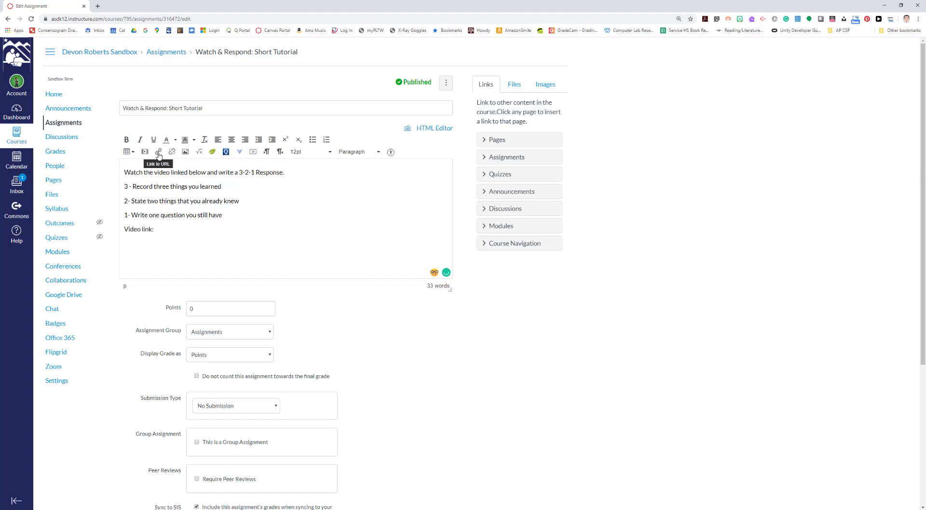
Step: Insert a link to Short Tutorial.mp4 from the course_videos folder after "Video link:" in the description
{"action": "left_click", "coordinate": [515, 88]}
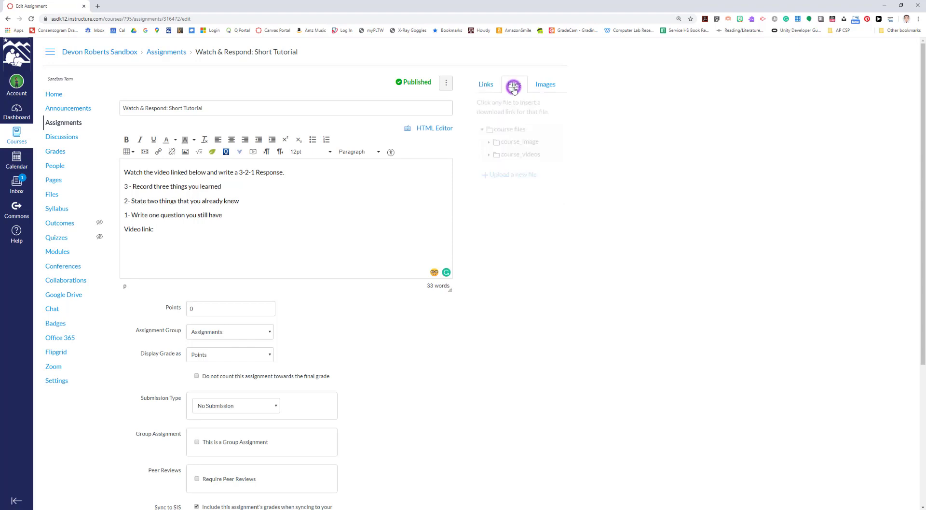
{"action": "left_click", "coordinate": [542, 87]}
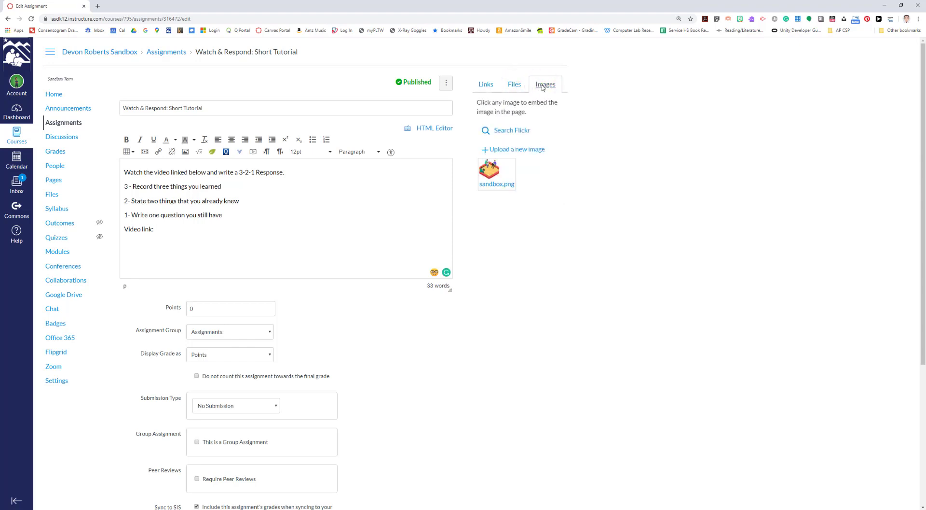
{"action": "left_click", "coordinate": [513, 85]}
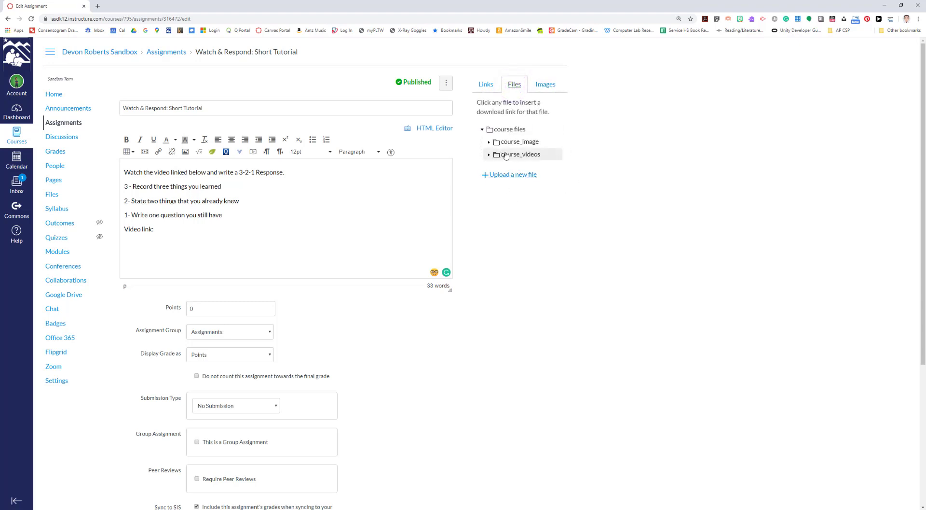
{"action": "left_click", "coordinate": [489, 154]}
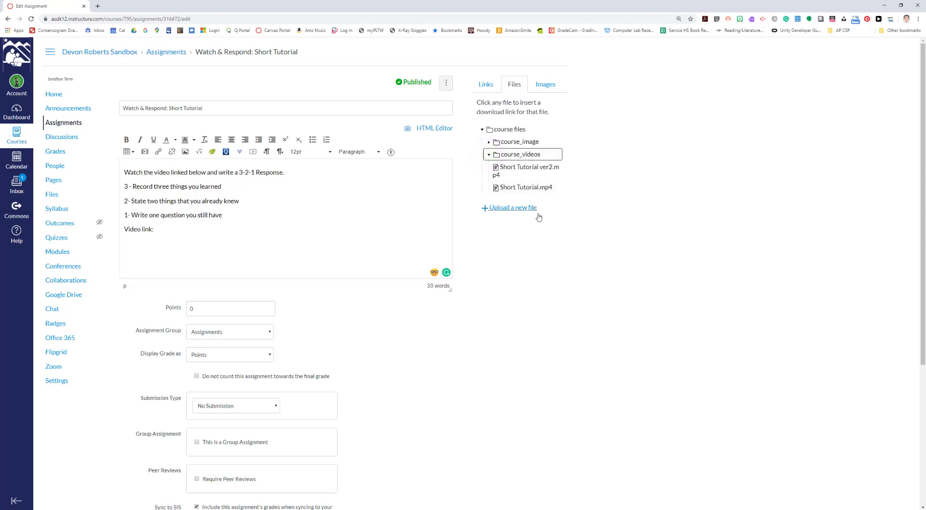
{"action": "left_click", "coordinate": [519, 187]}
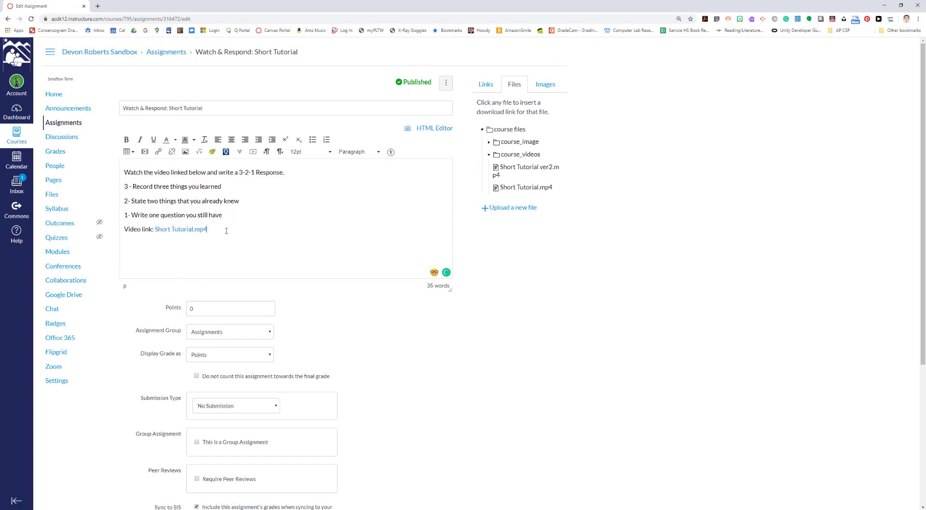
Step: Set the assignment to 10 points with Online submission by Text Entry and save it
{"action": "double_click", "coordinate": [207, 304]}
{"action": "type", "text": "10"}
{"action": "scroll", "coordinate": [302, 378], "scroll_direction": "down", "scroll_amount": 1}
{"action": "left_click", "coordinate": [258, 368]}
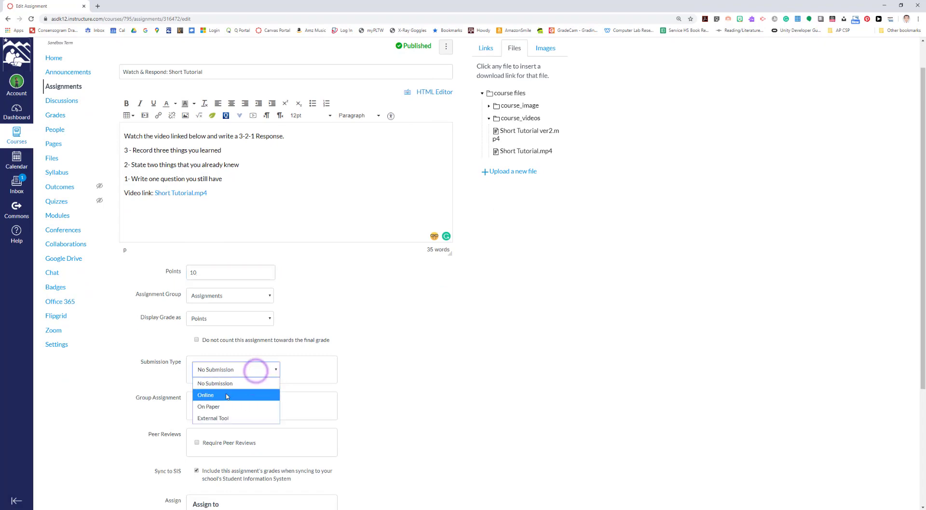
{"action": "left_click", "coordinate": [225, 393]}
{"action": "left_click", "coordinate": [197, 404]}
{"action": "scroll", "coordinate": [349, 395], "scroll_direction": "down", "scroll_amount": 6}
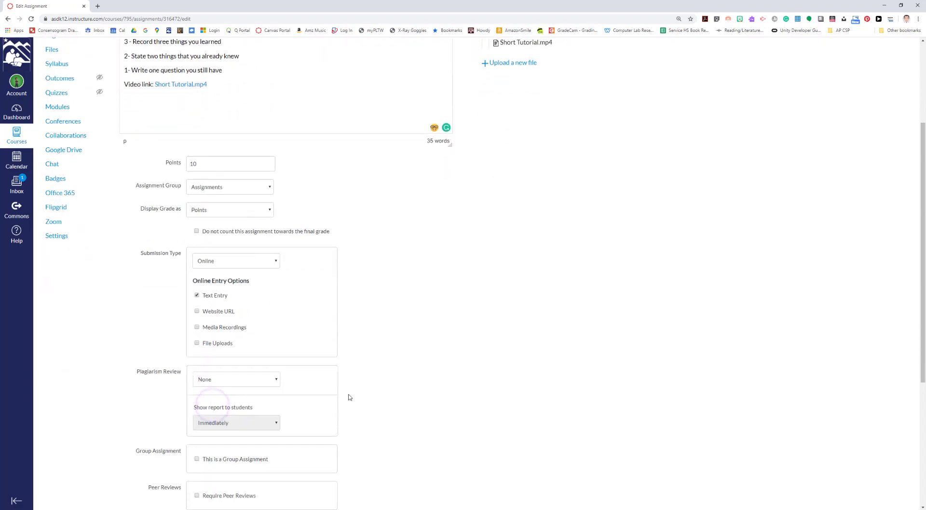
{"action": "scroll", "coordinate": [349, 397], "scroll_direction": "down", "scroll_amount": 1}
{"action": "left_click", "coordinate": [436, 476]}
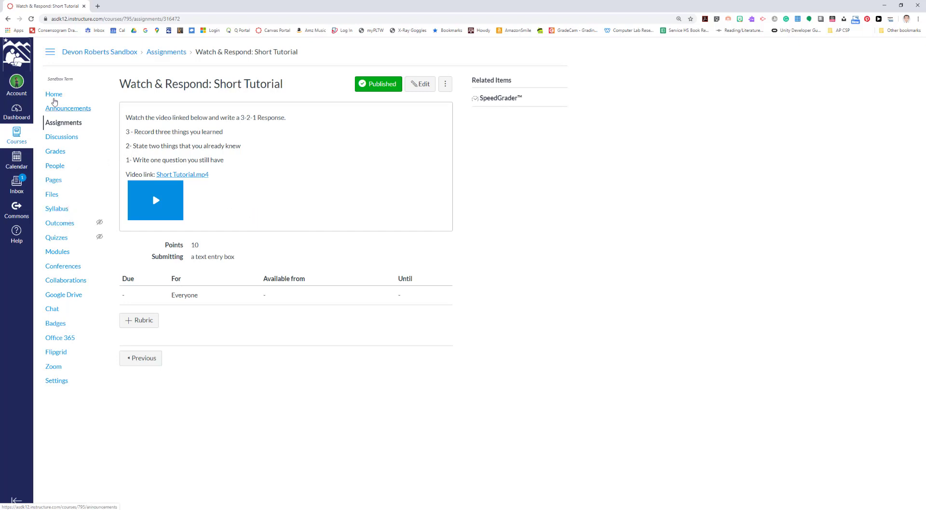
Step: Return to the course's modules and open the Watch & Respond: Short Tutorial assignment from Unit 1: Job Search
{"action": "left_click", "coordinate": [57, 252]}
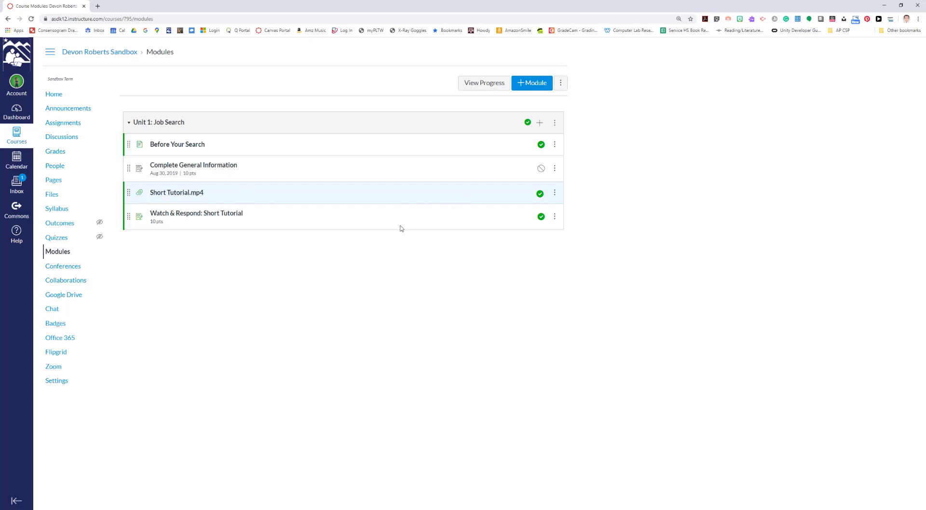
{"action": "left_click", "coordinate": [198, 214]}
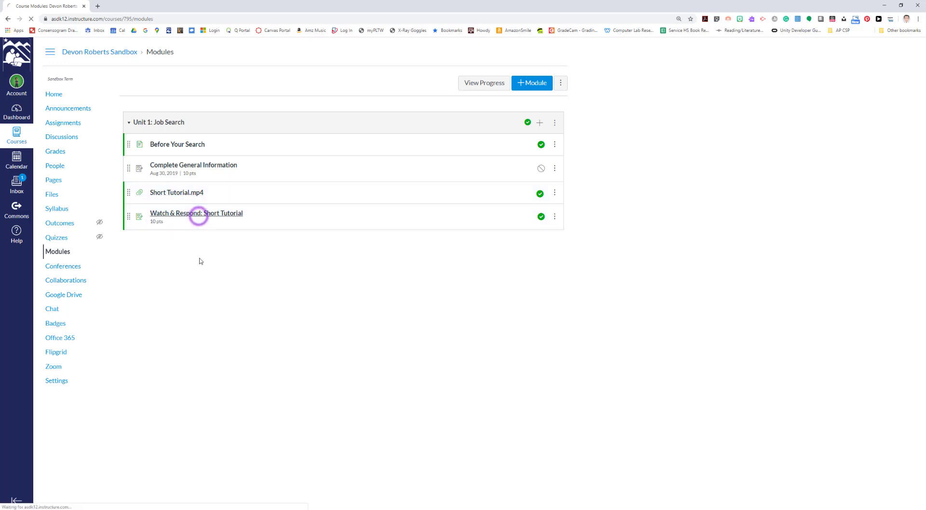